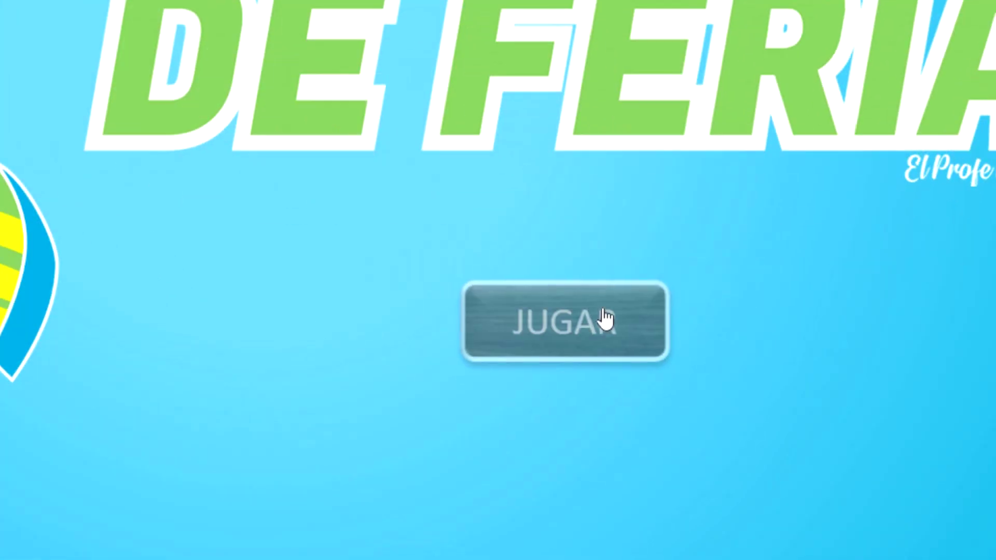
Start the game with JUGAR and hook a fish to open question 18, worth +4
click(606, 318)
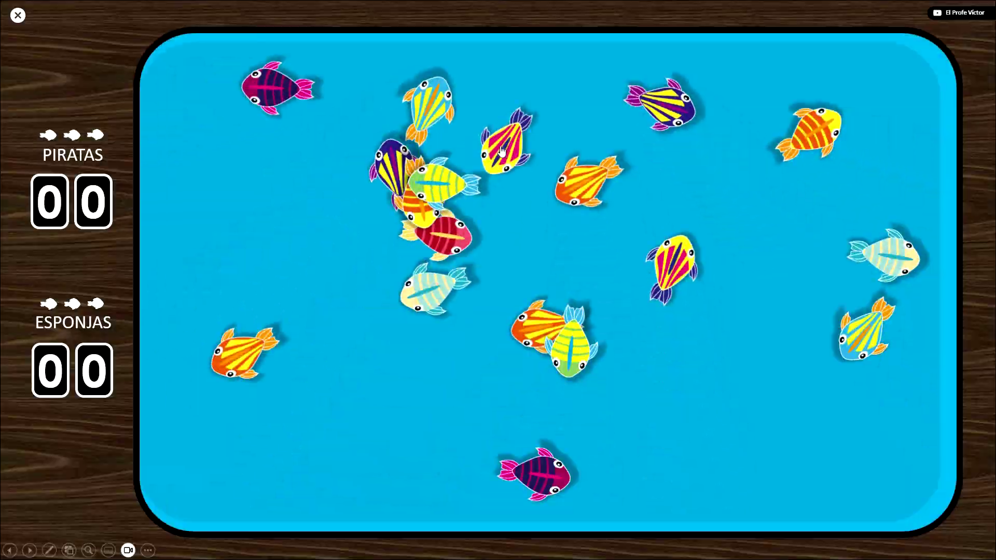
click(454, 255)
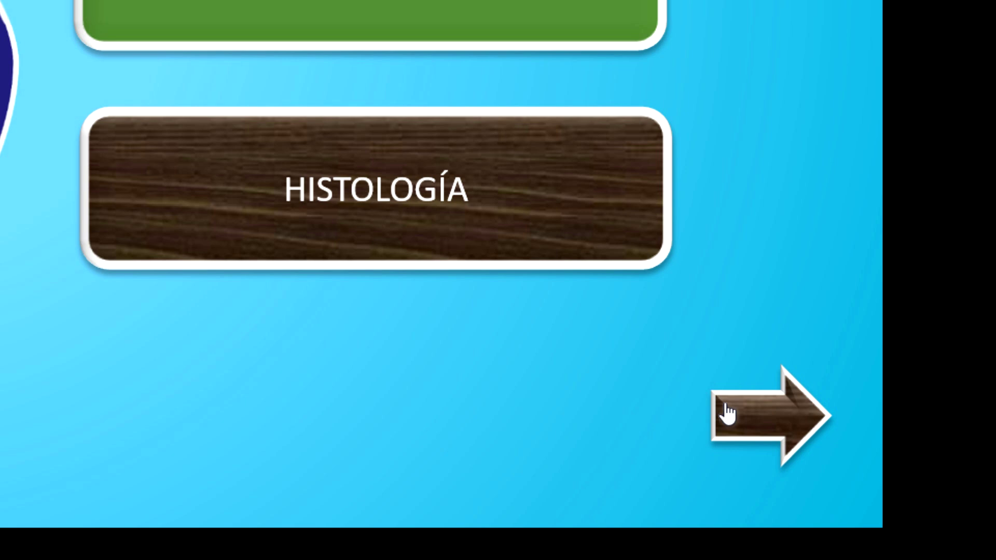
Return to the pond, bump the PIRATAS score up to 04, and hook another fish
click(729, 414)
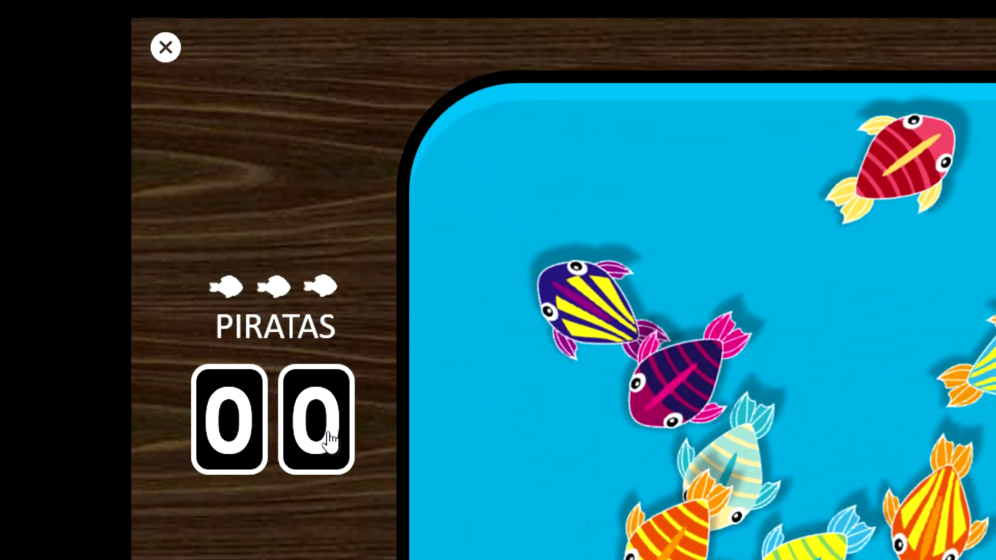
click(330, 440)
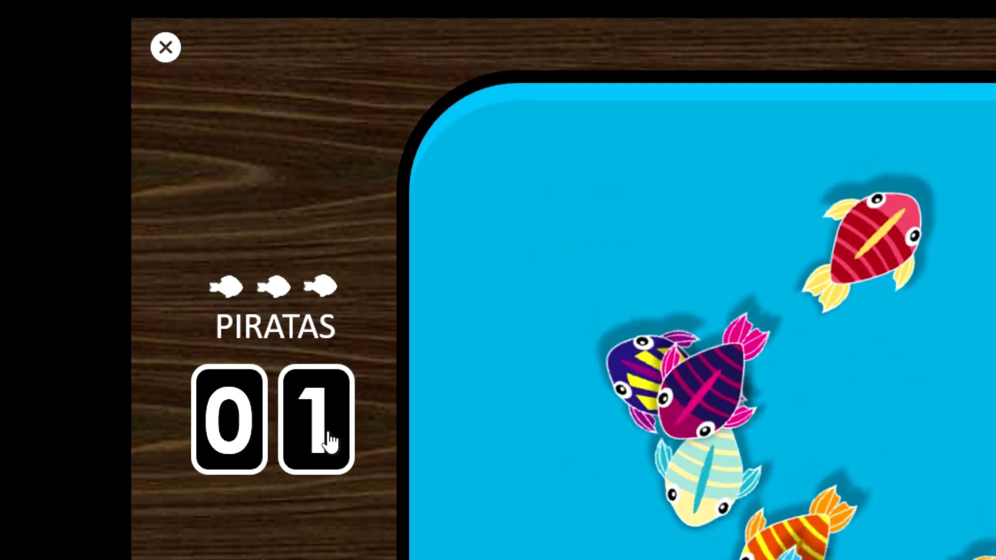
click(330, 439)
click(330, 440)
click(330, 440)
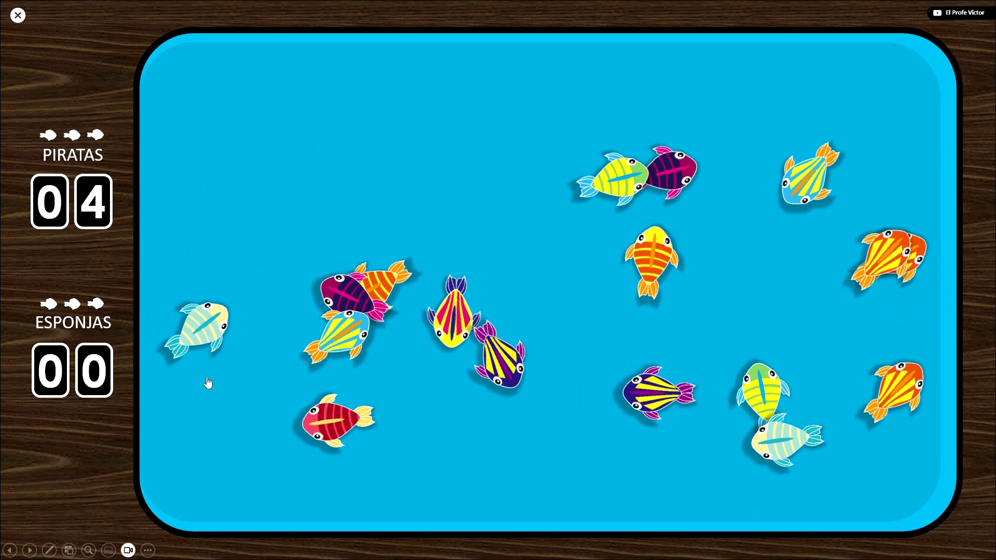
click(249, 402)
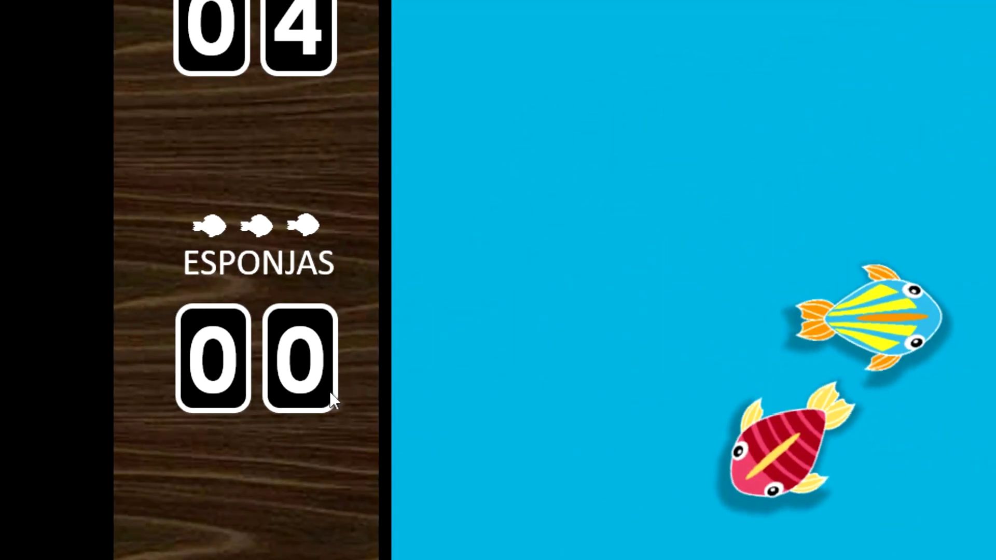
Raise ESPONJAS to 03, hook a fish revealing a -3 penalty, then return to the pond
click(321, 390)
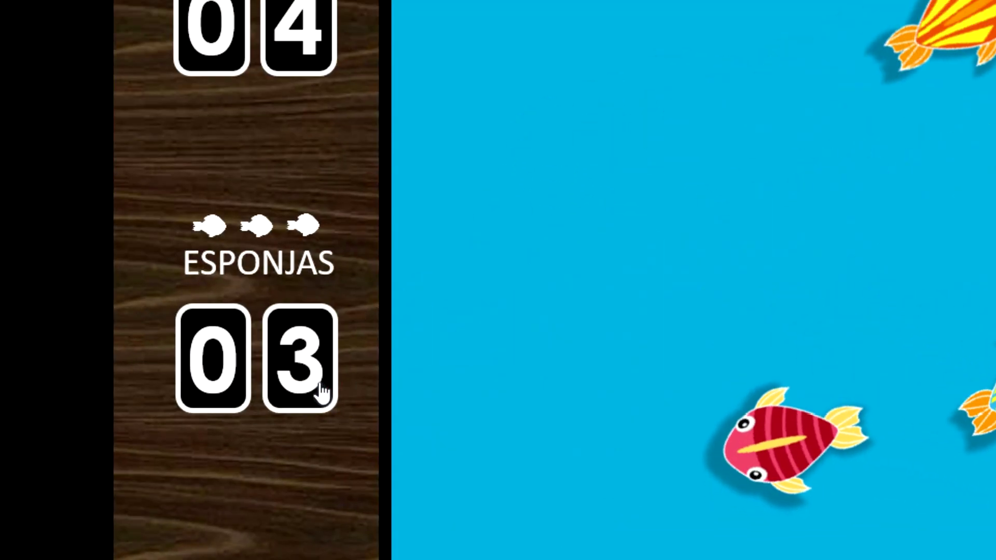
click(314, 238)
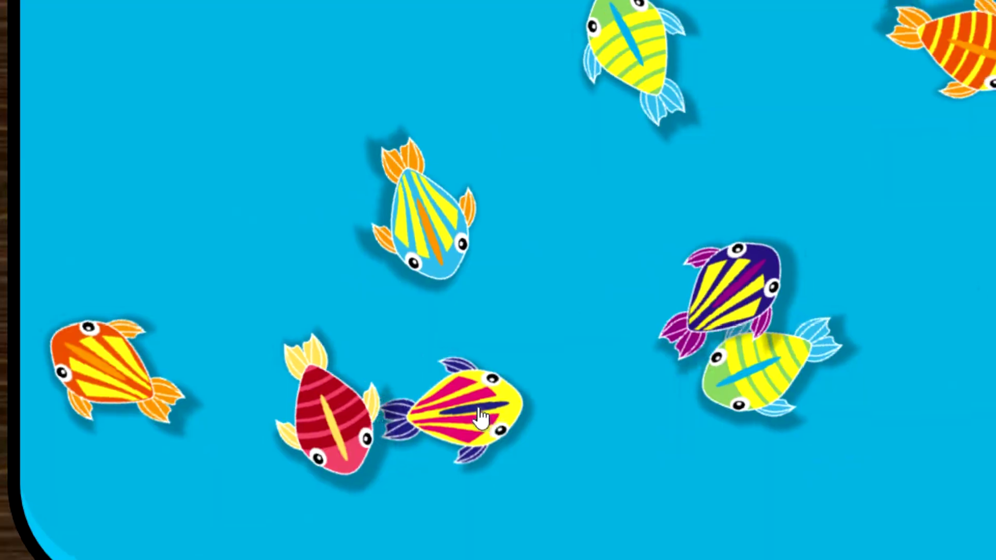
click(481, 418)
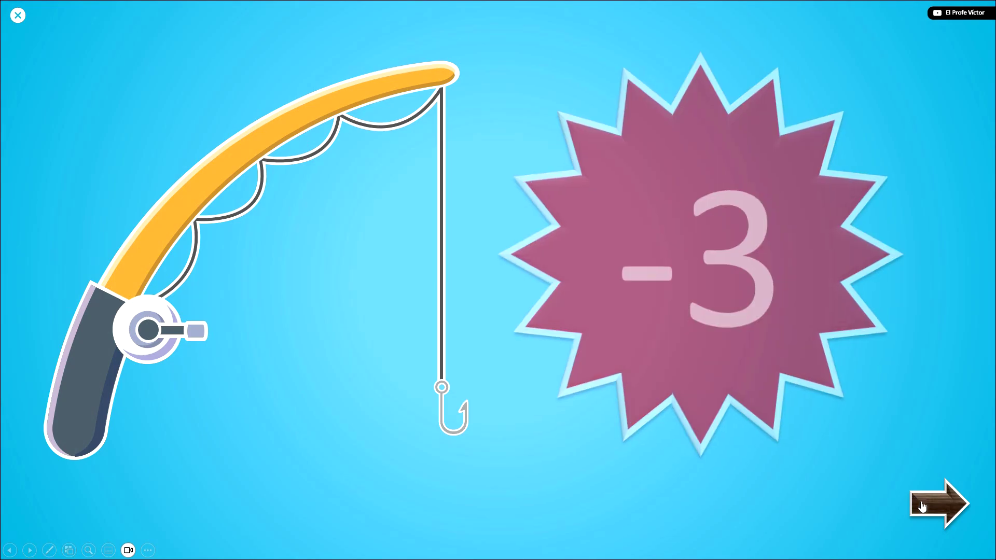
click(921, 506)
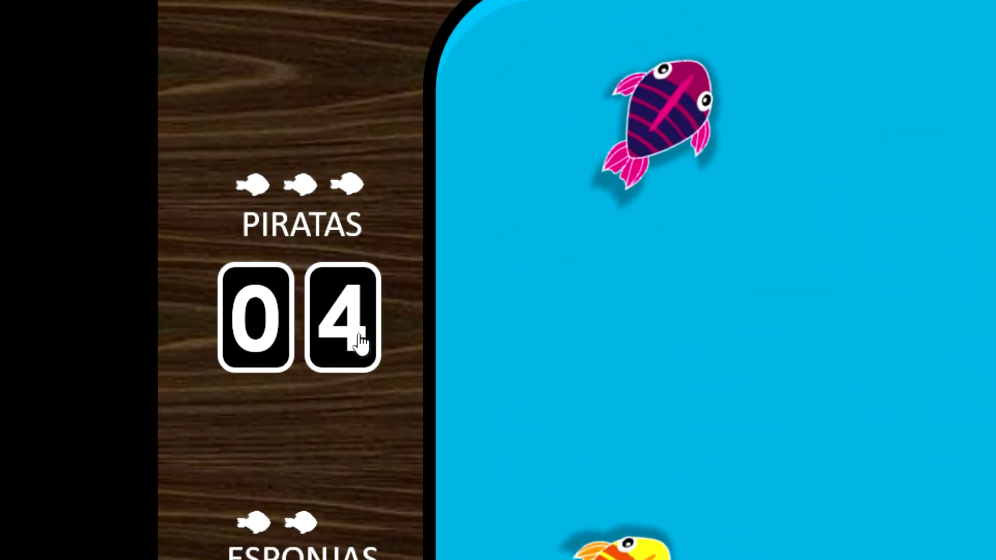
Cycle the PIRATAS units digit past 9 to 01, then hook the fish for question 8
click(102, 213)
click(361, 343)
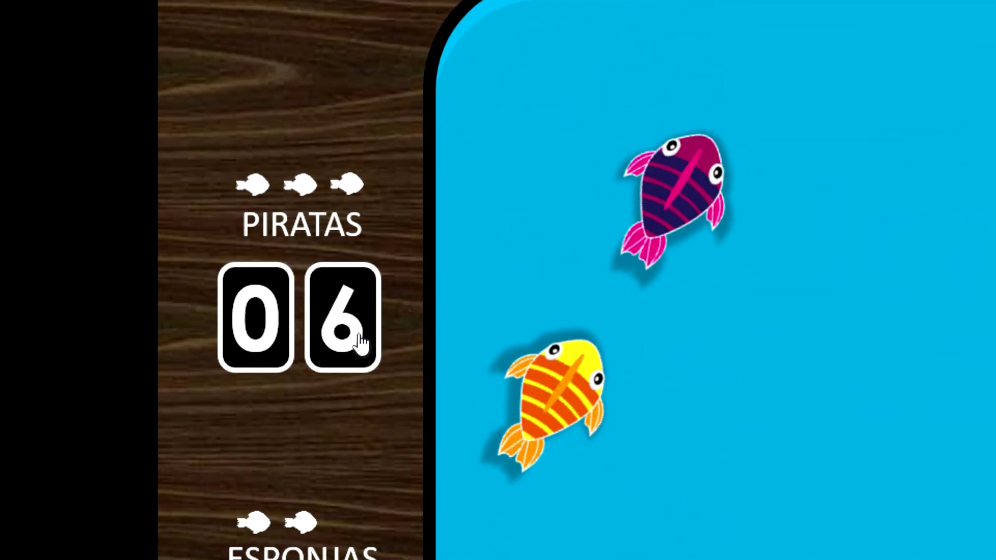
click(361, 343)
click(361, 342)
click(361, 342)
click(361, 342)
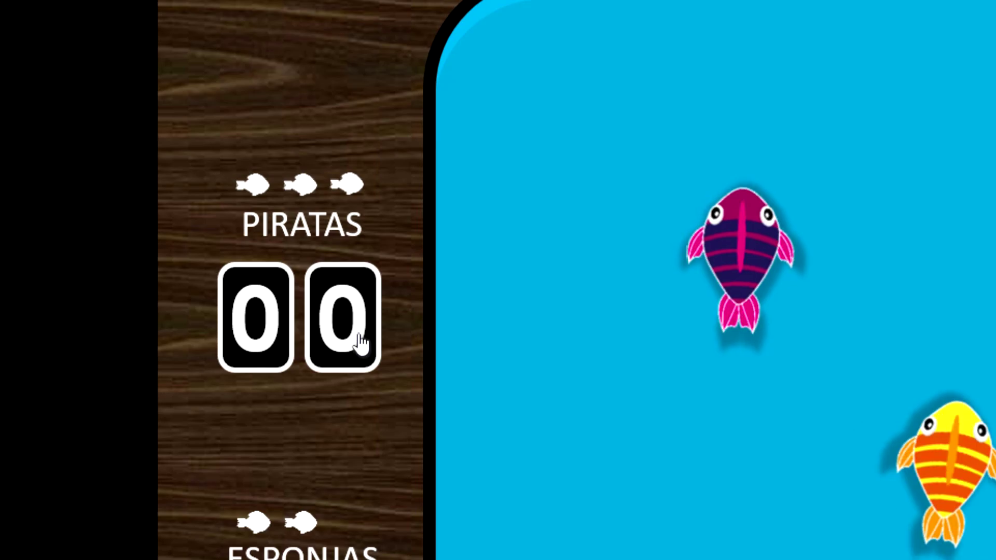
click(362, 342)
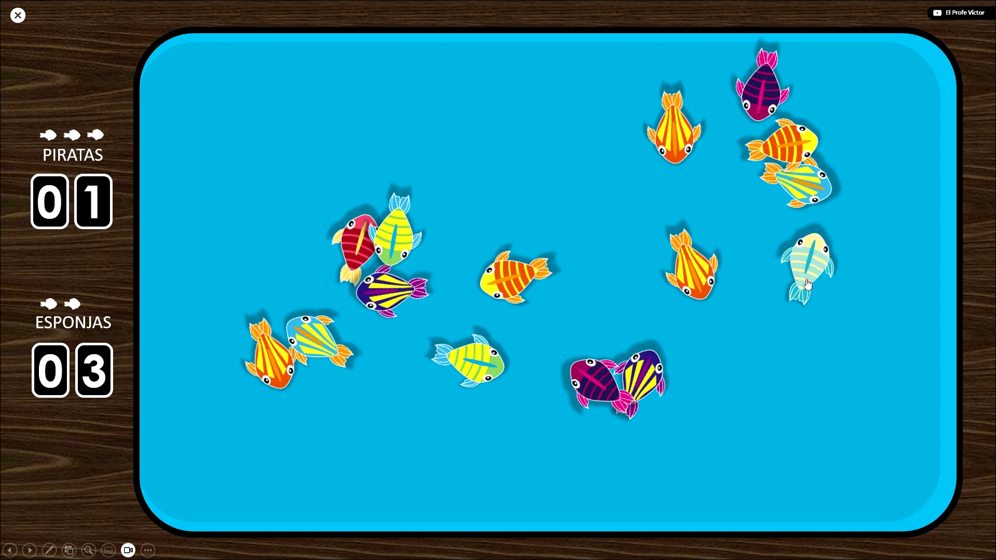
click(808, 284)
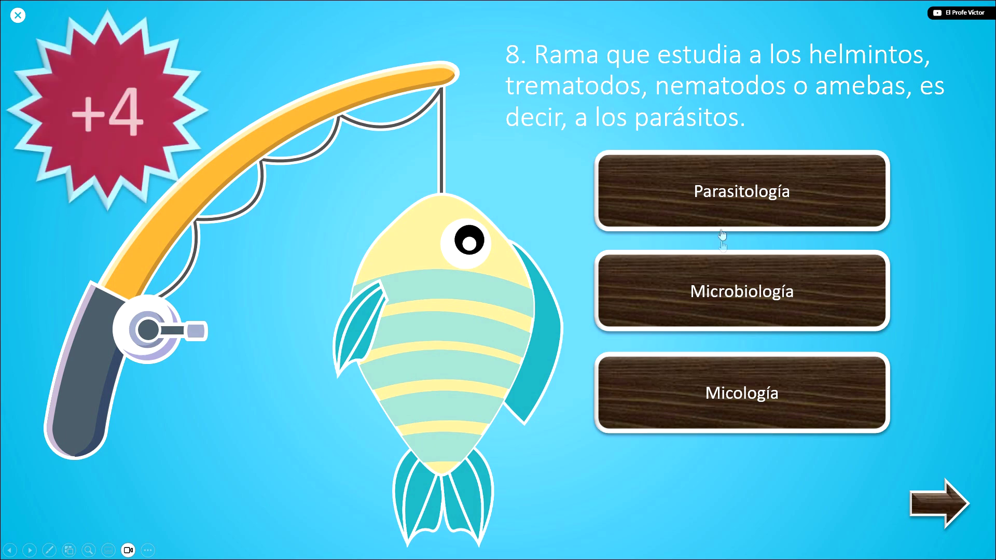
Pick Microbiología (wrong), reveal Parasitología as correct, and go back to the pond
click(756, 305)
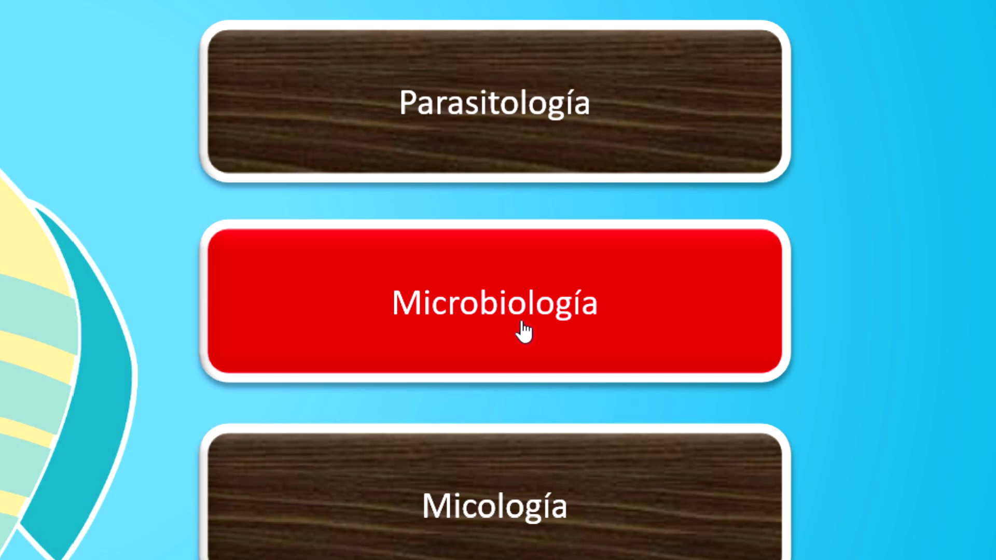
click(538, 132)
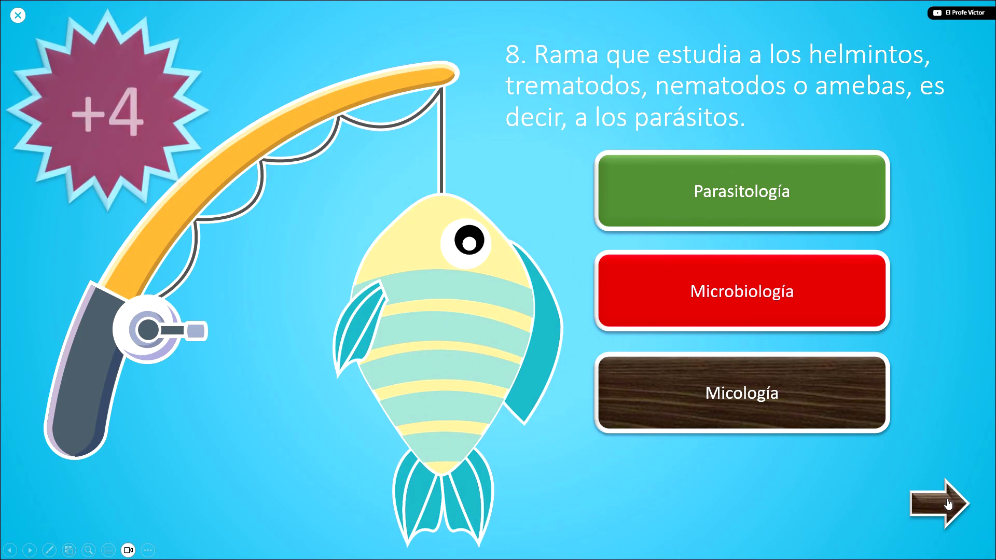
click(948, 504)
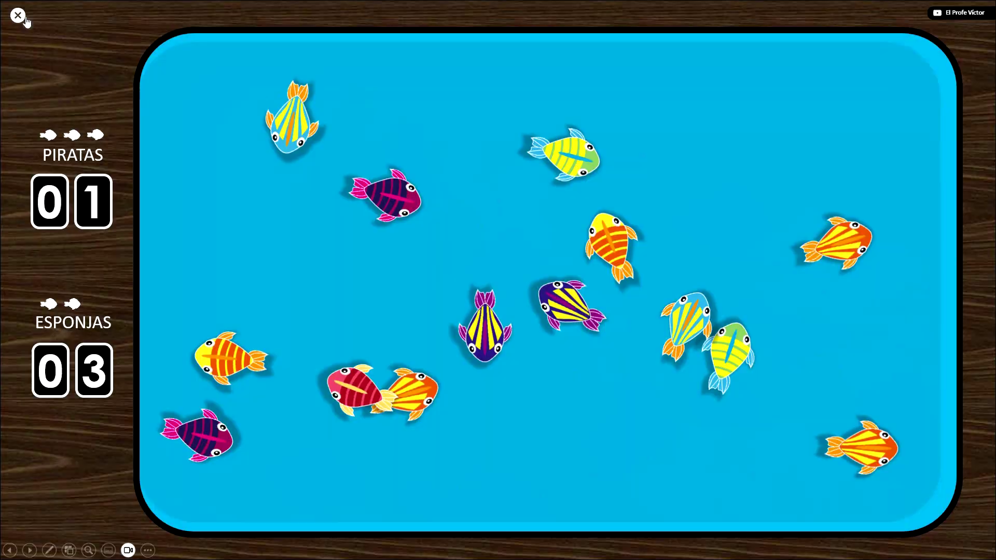
Close the game and exit the slideshow from the credits slide back to editing
click(25, 18)
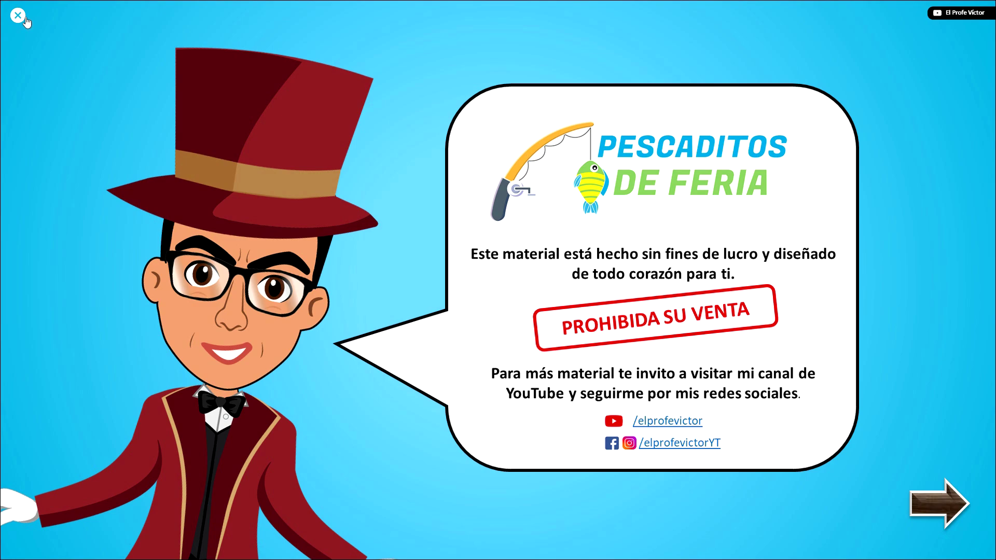
click(25, 19)
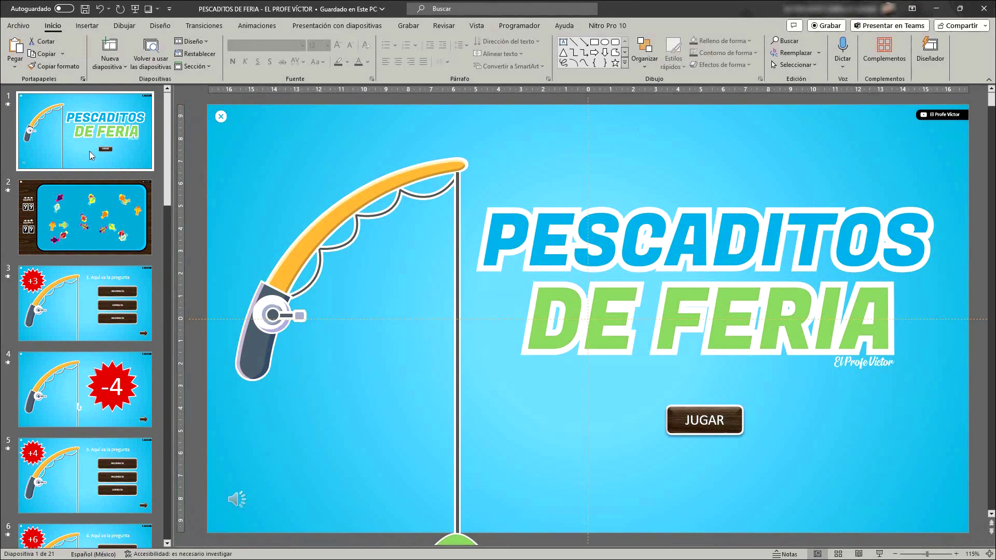
Rename slide 2's teams to Piratas and Esponjas, then select slide 3's +3 value
click(107, 235)
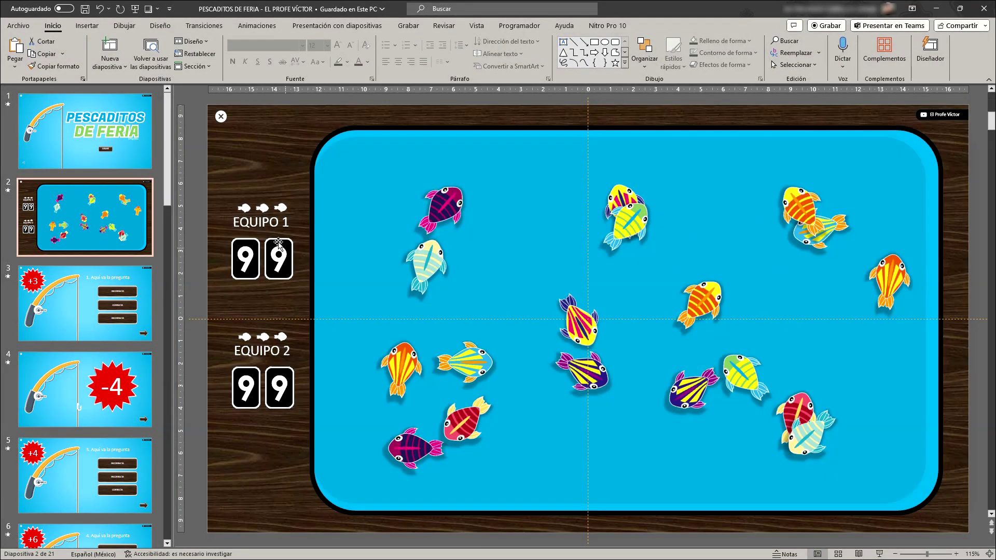
triple_click(278, 223)
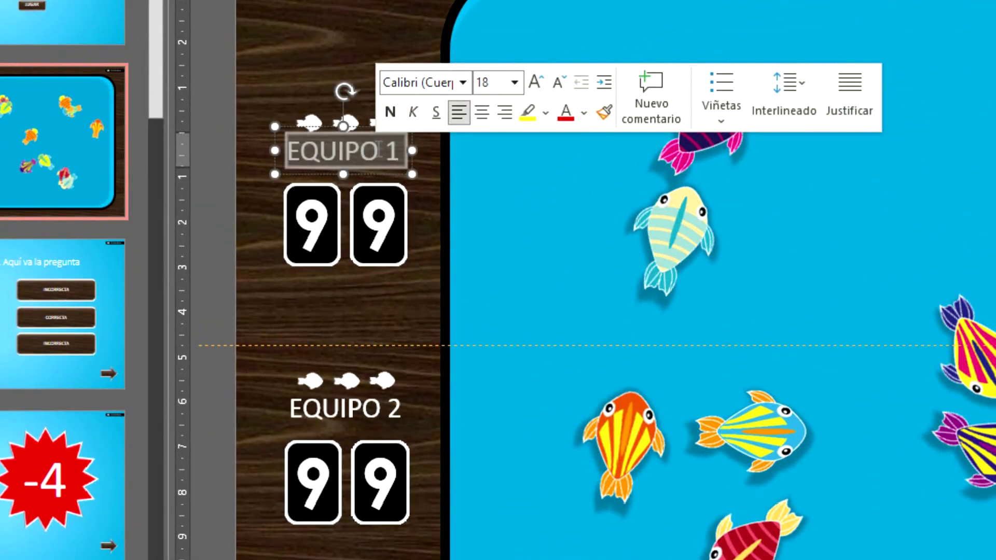
text(Piratas)
key(Escape)
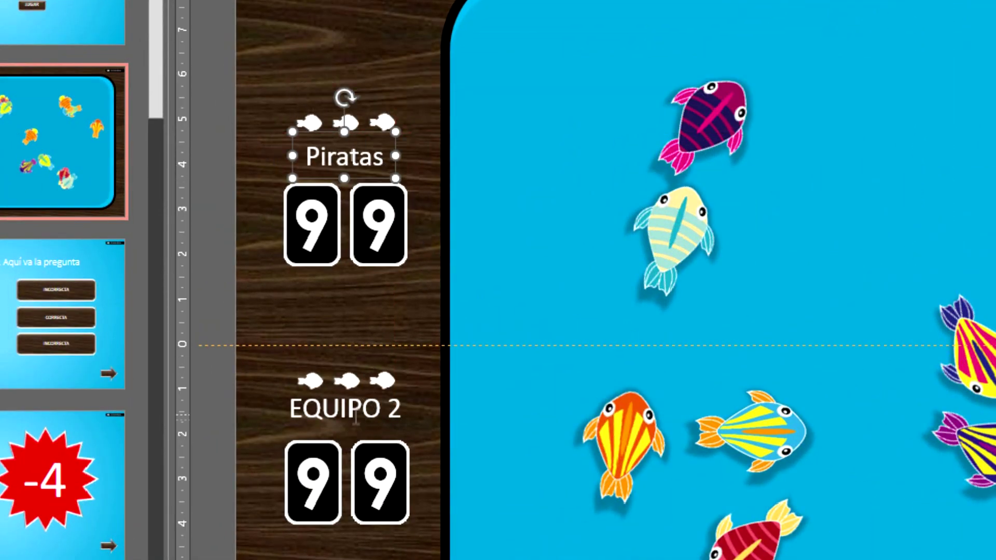
triple_click(356, 410)
text(Esponjas)
drag(399, 396, 413, 401)
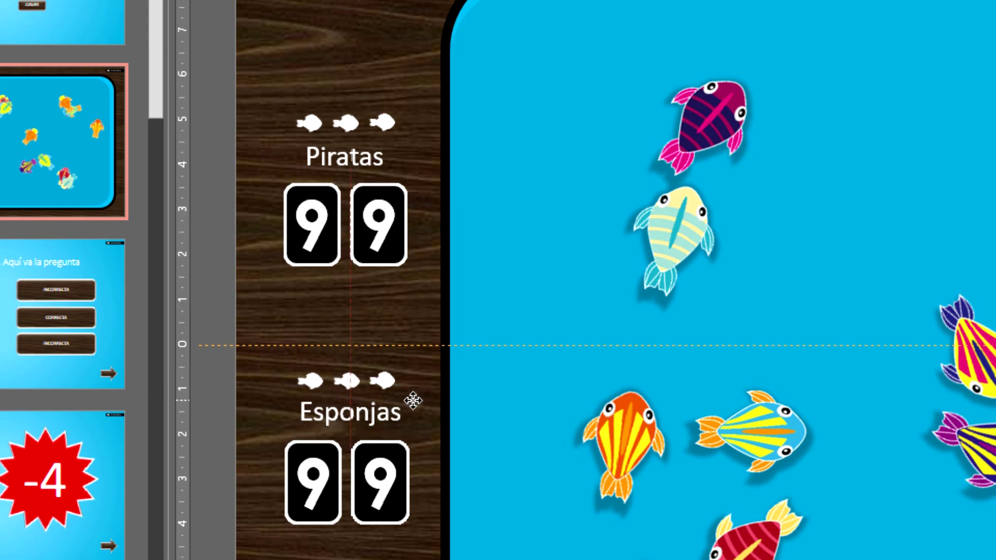
click(384, 403)
key(Tab)
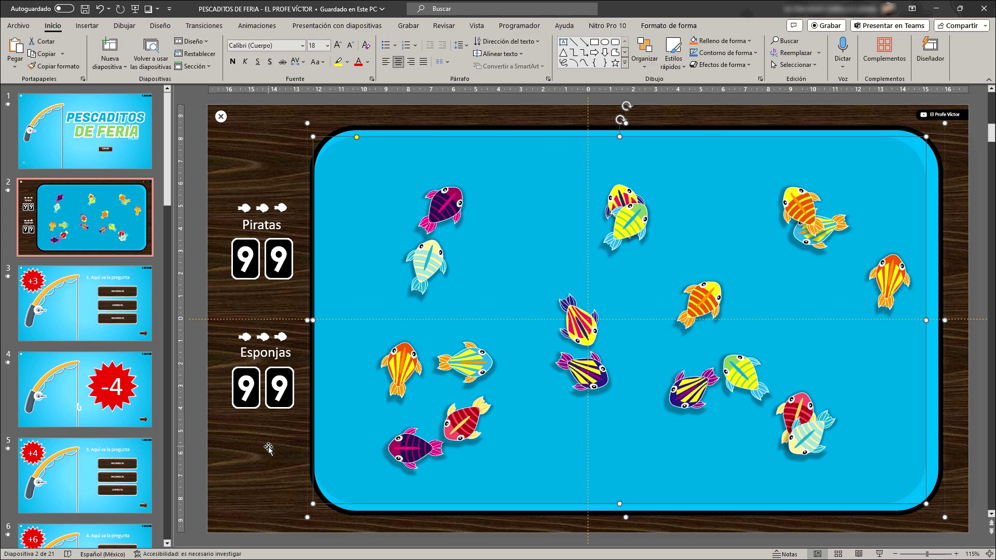
click(112, 301)
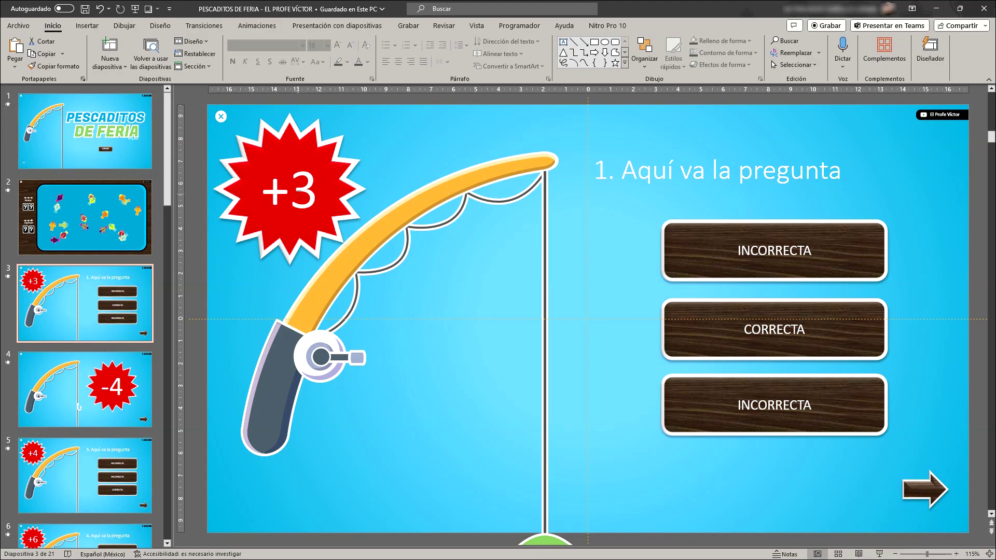
double_click(299, 195)
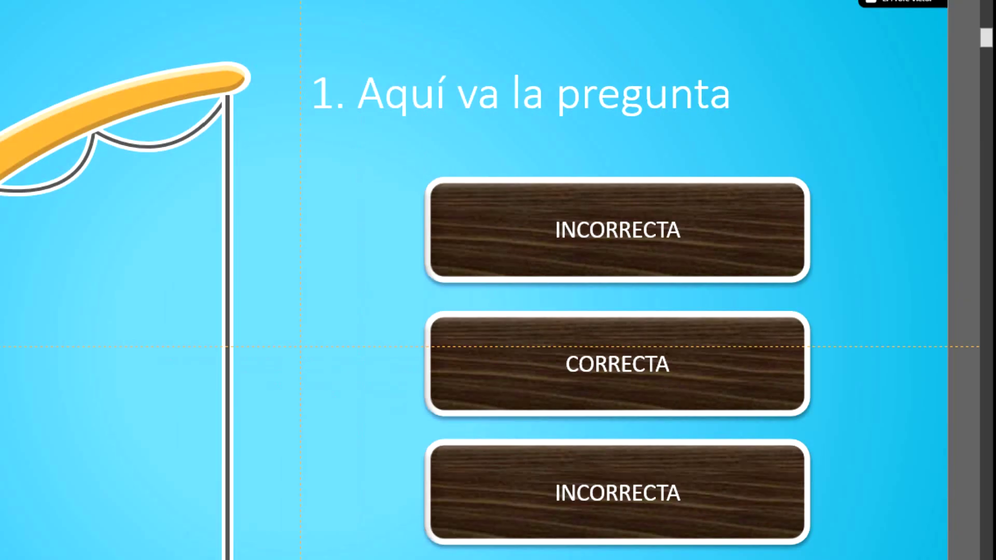
Set slide 3's question to 'Rama de la biología que se encarga del estudio de los animales.' with answers Botánica, Zoología, Microbiología
triple_click(615, 104)
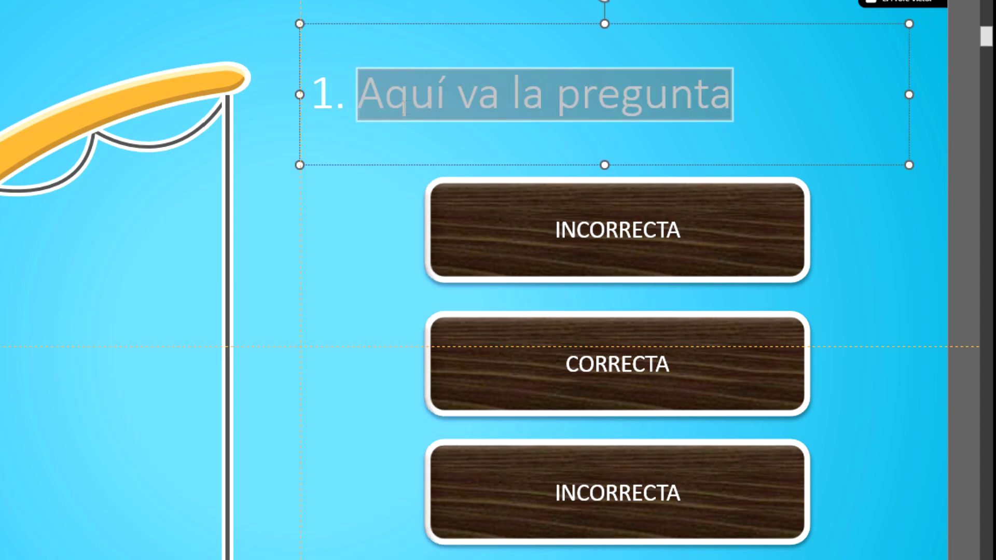
text(Rama de la biología que se encarga del estudio de los animales)
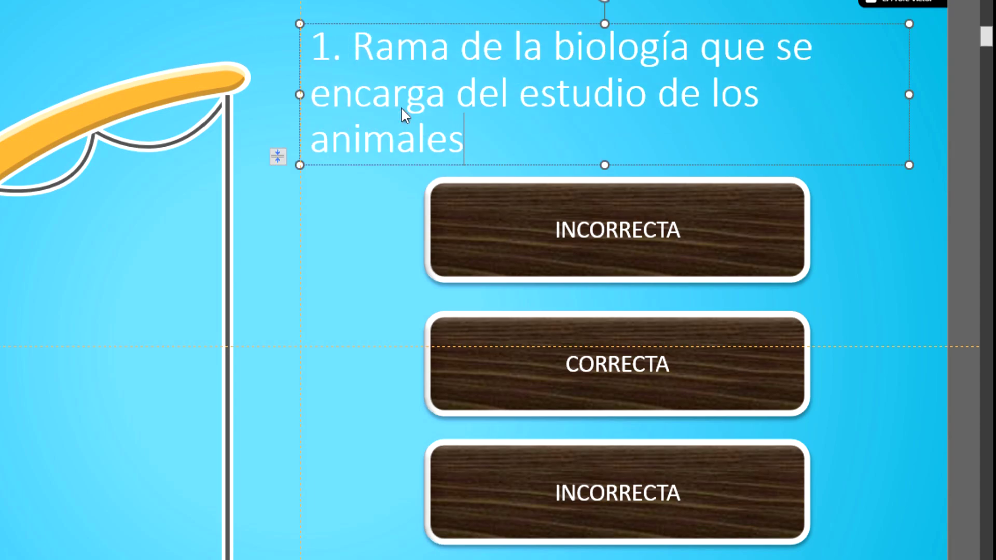
text(.)
double_click(612, 361)
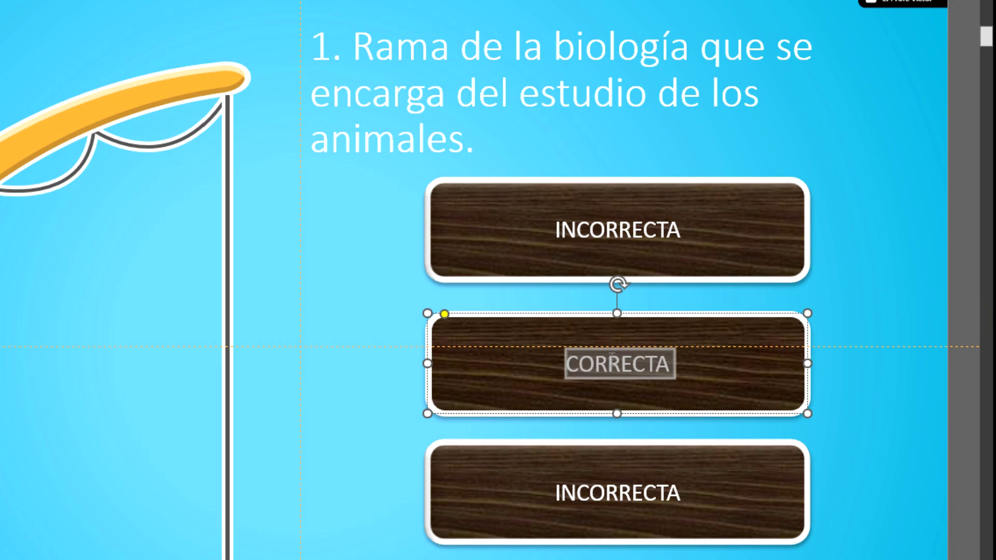
text(Zoología)
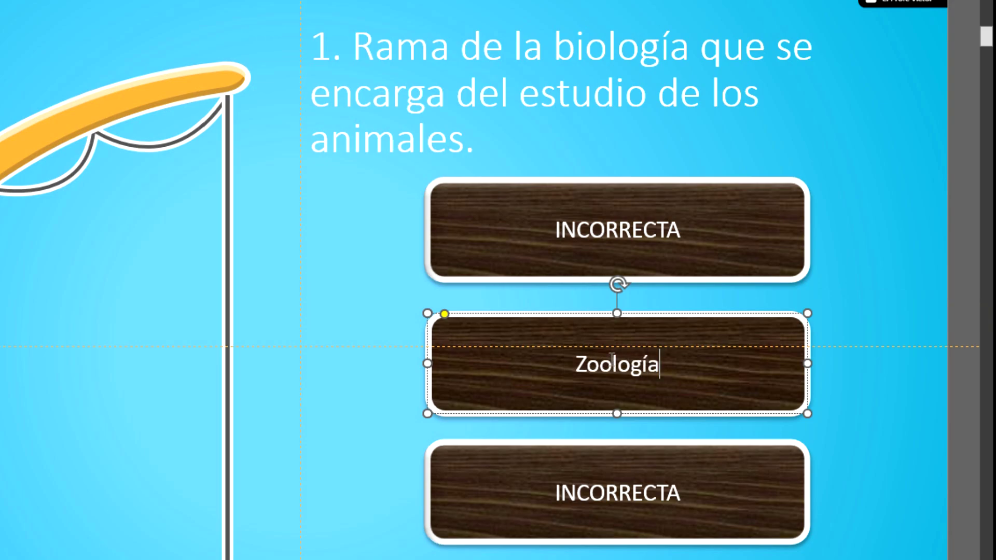
double_click(634, 229)
text(Botánic)
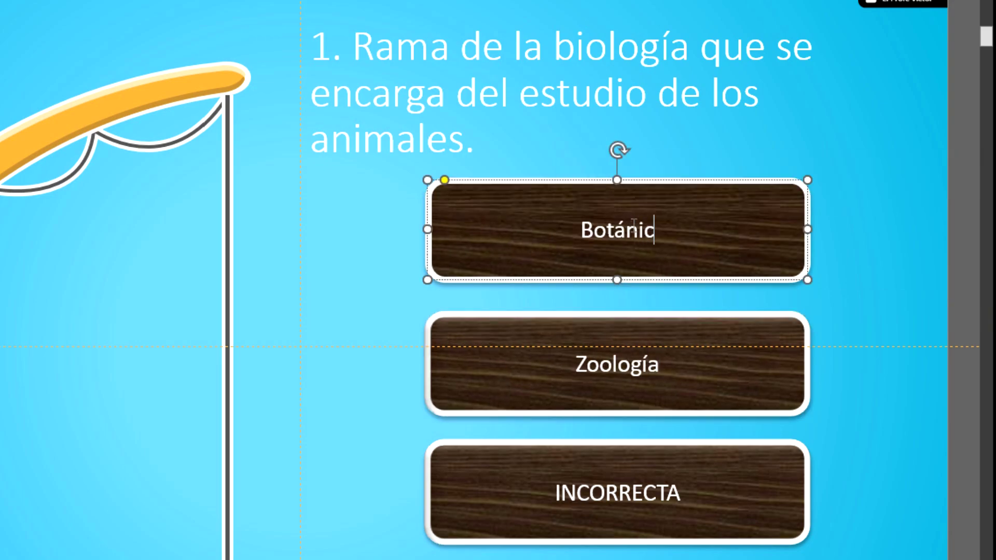
text(a)
double_click(620, 490)
text(Microbiología)
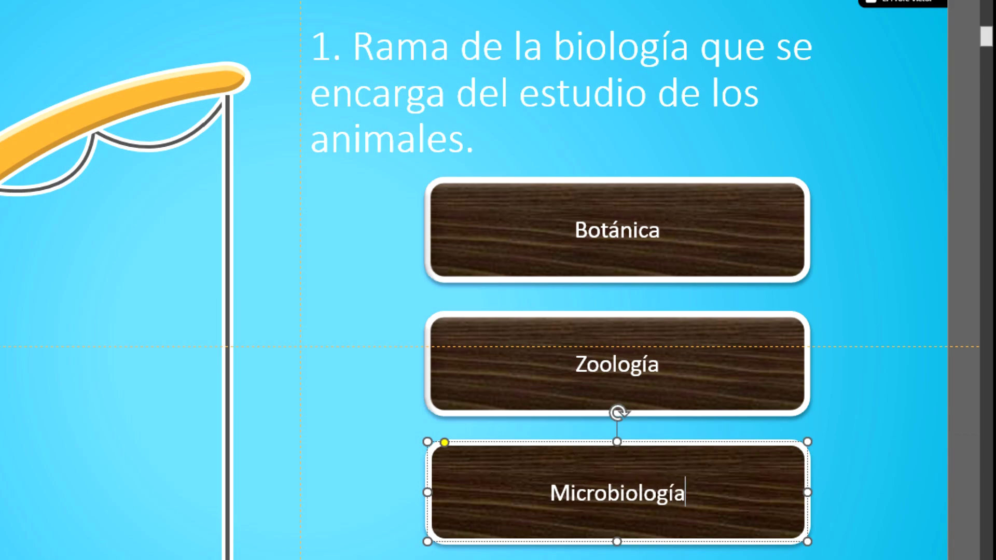
click(609, 380)
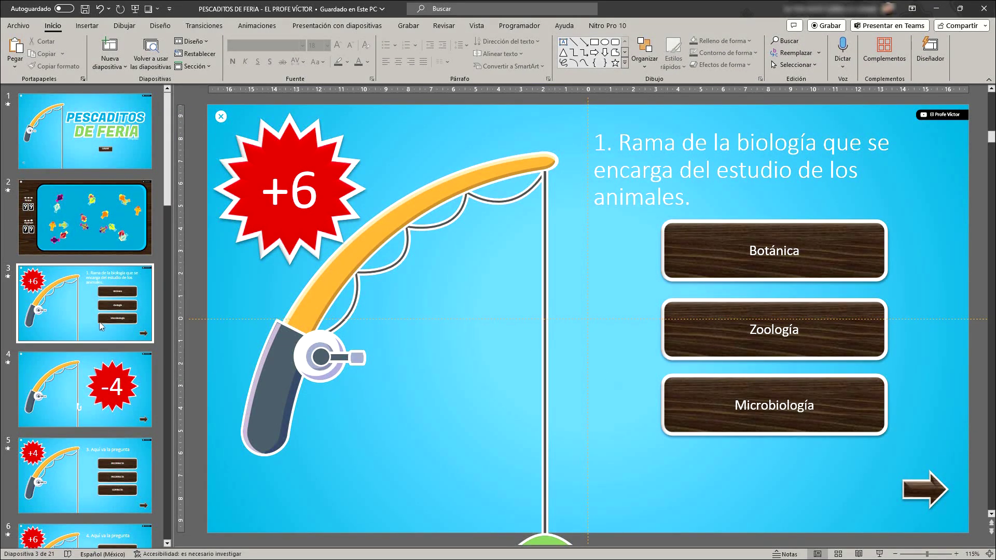
Change the penalty starburst on slide 4 from -4 to -2
click(81, 384)
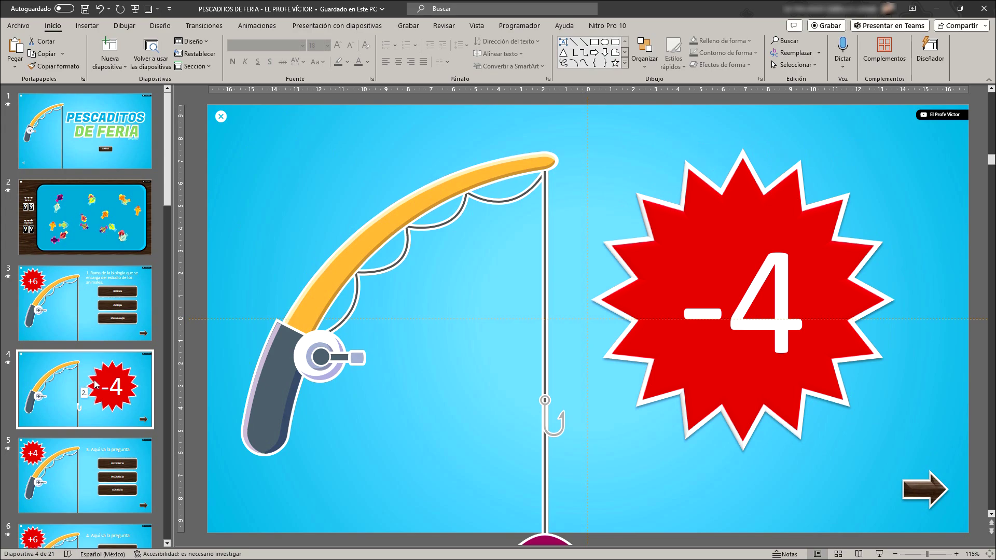
click(768, 321)
double_click(763, 309)
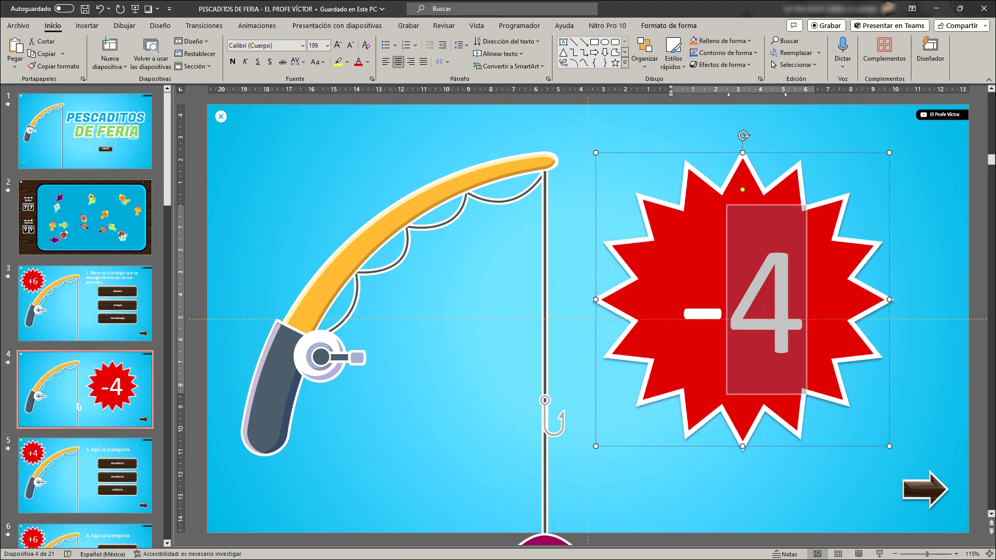
text(1)
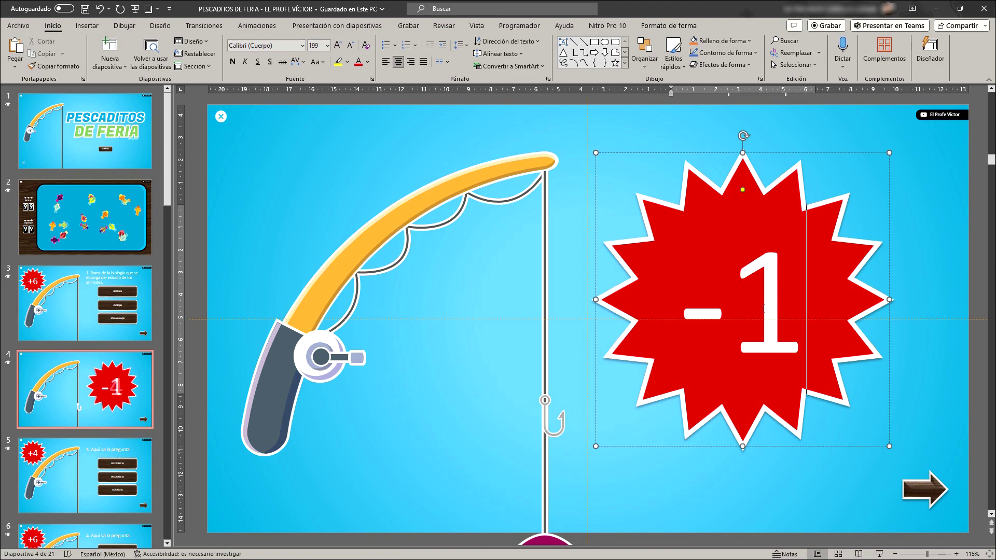
key(BackSpace)
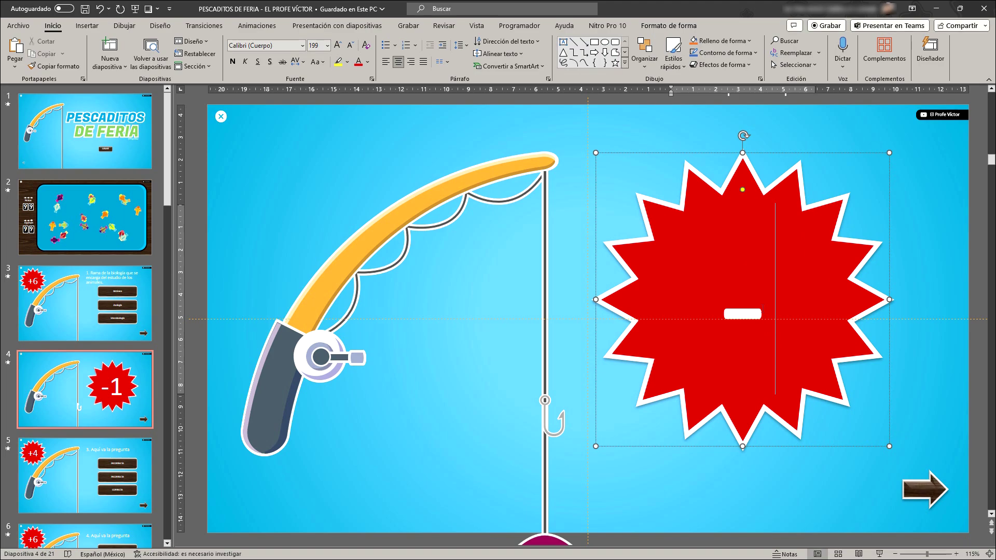
text(2)
click(595, 479)
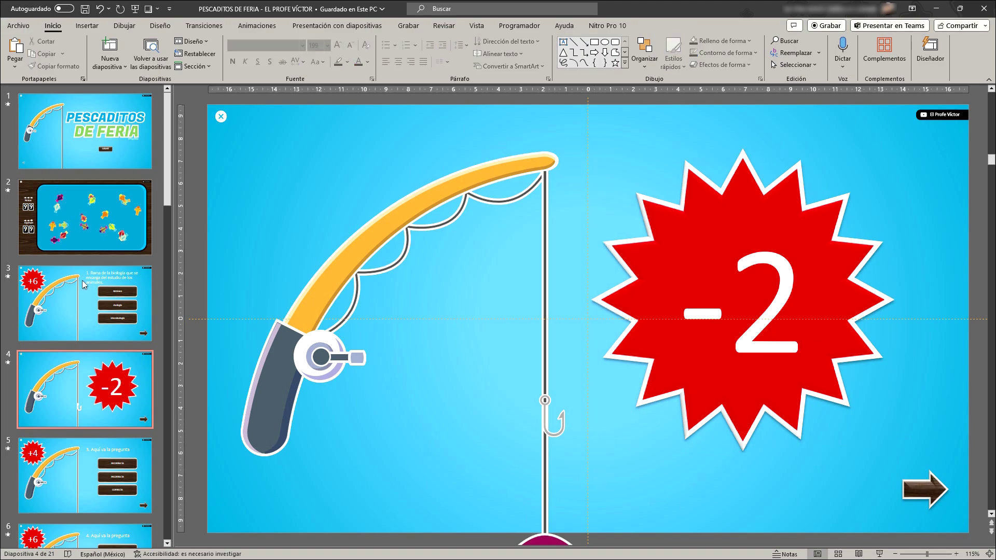
Duplicate slide 5's middle INCORRECTA button and place the copy below CORRECTA
click(125, 495)
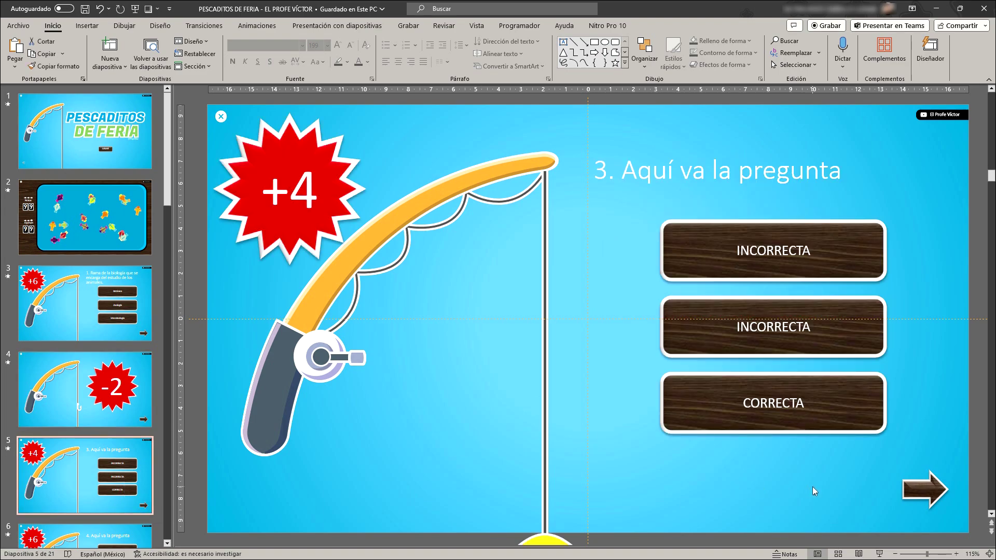
click(801, 356)
key(ctrl+c)
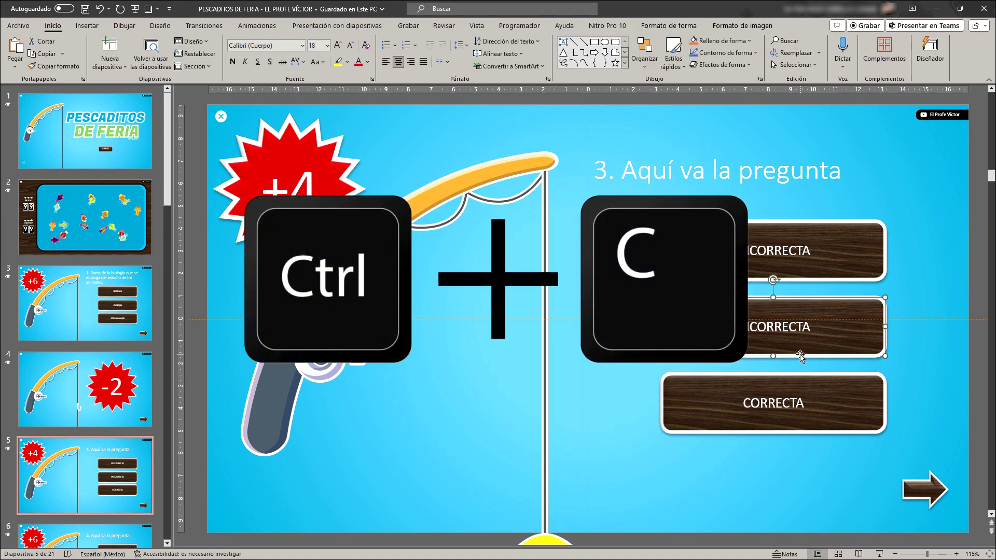
key(ctrl+v)
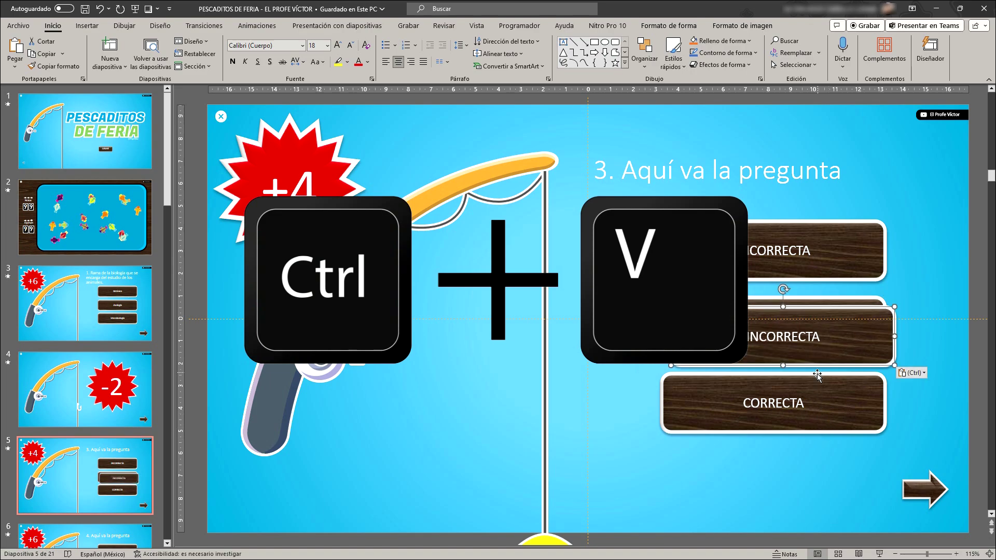
drag(811, 356, 809, 508)
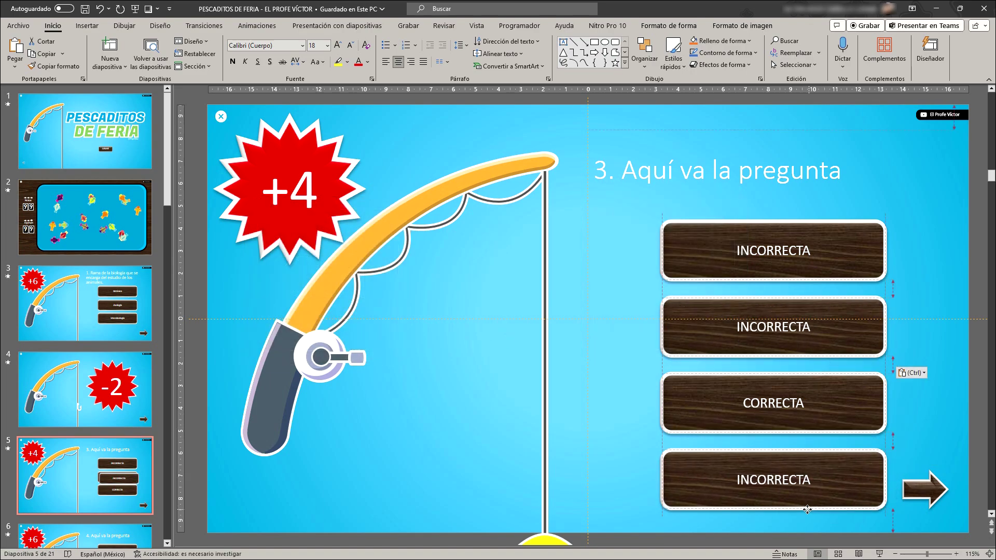
click(625, 394)
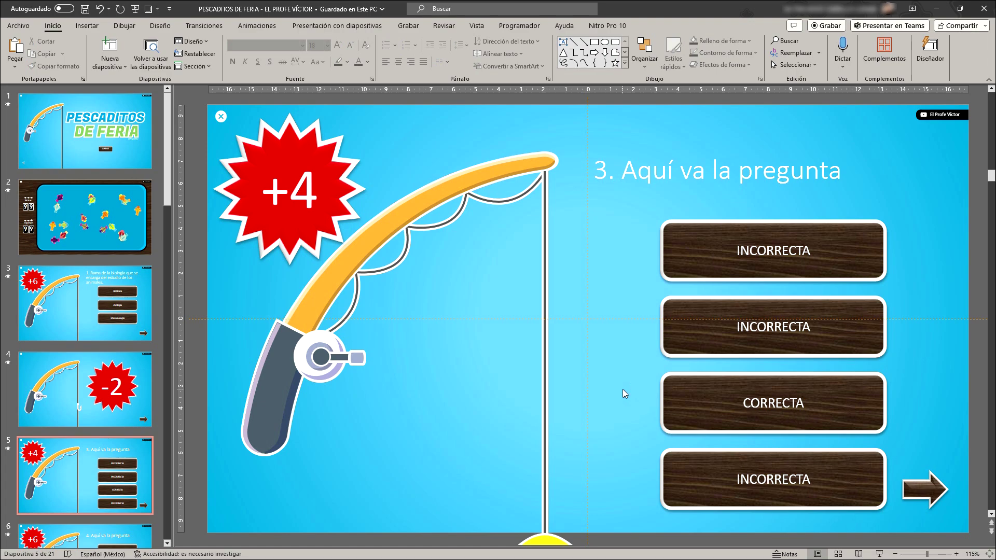
Delete the fourth and top INCORRECTA buttons, then move CORRECTA and the remaining INCORRECTA up
click(867, 456)
key(Delete)
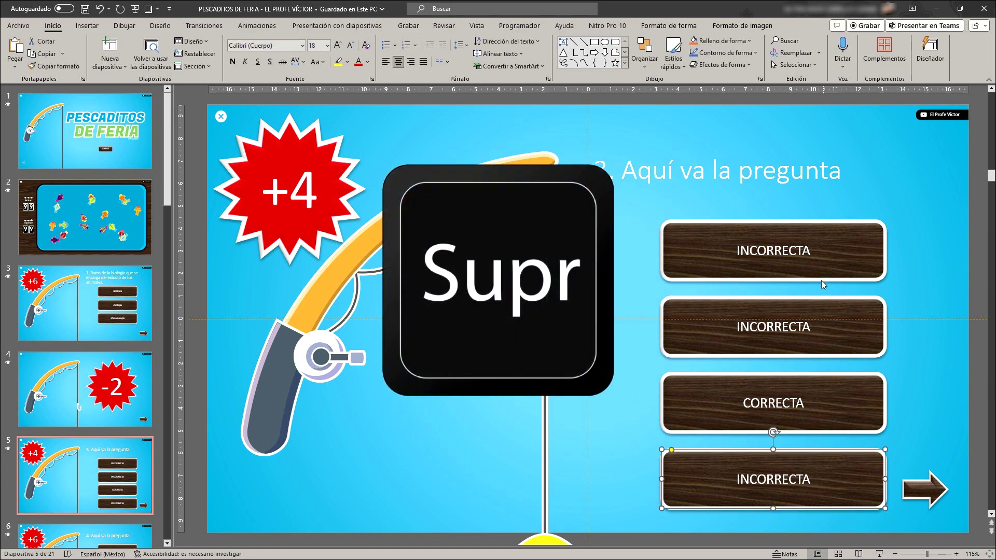
click(819, 272)
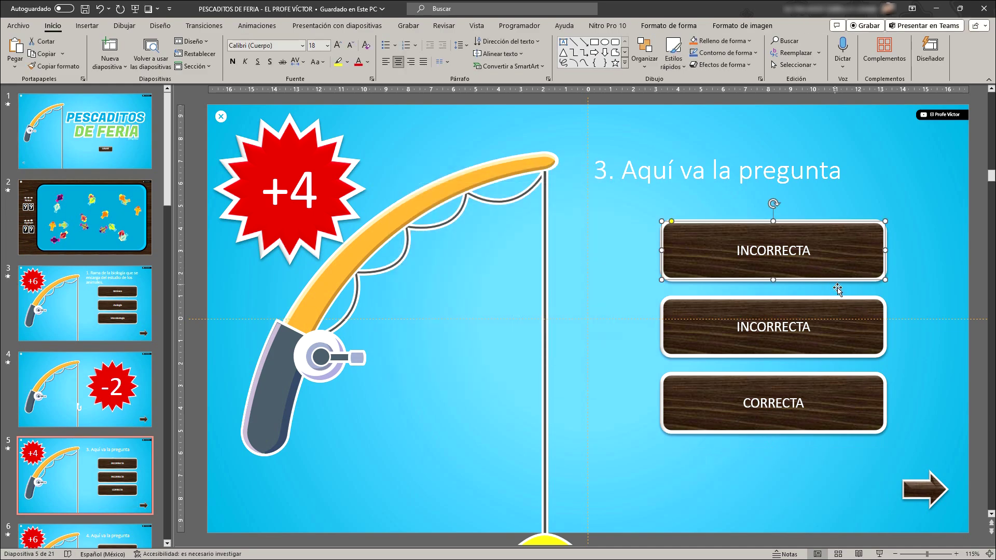
key(Delete)
drag(851, 345, 901, 341)
mouse_move(773, 403)
mouse_down()
mouse_move(581, 322)
mouse_move(755, 240)
mouse_up()
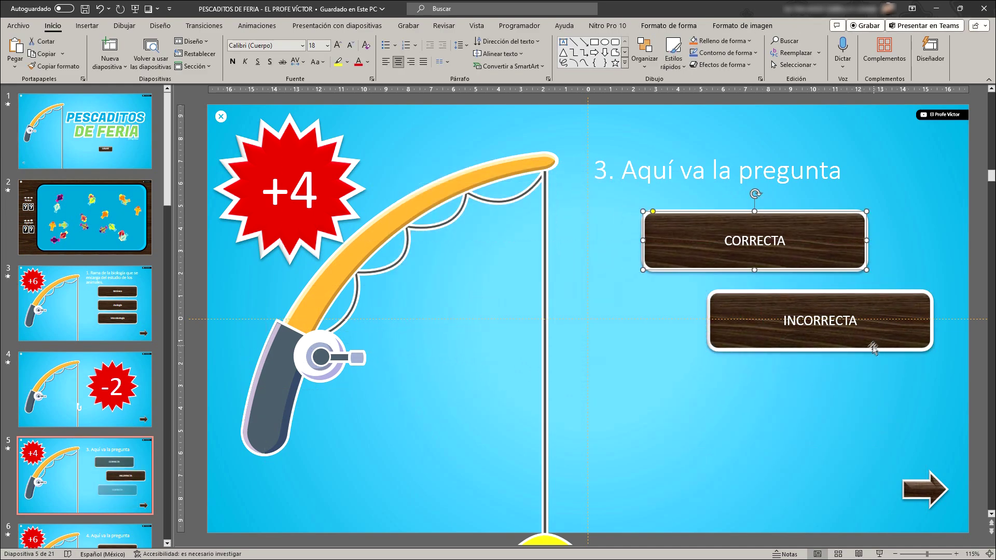
drag(840, 290, 776, 290)
Relabel the two remaining buttons as 'Verdadero' and 'Falso'
double_click(755, 241)
text(Verdadero)
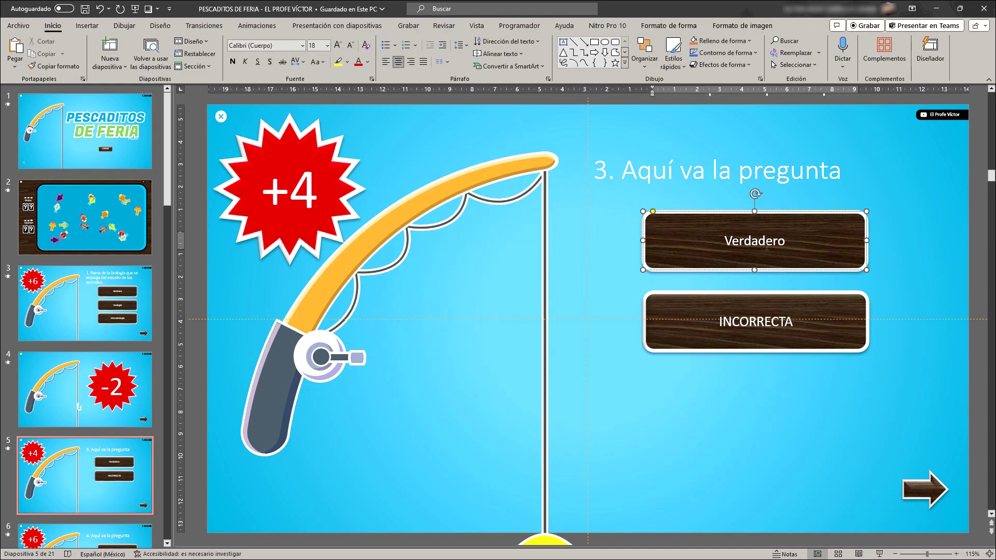
double_click(756, 322)
text(Falso)
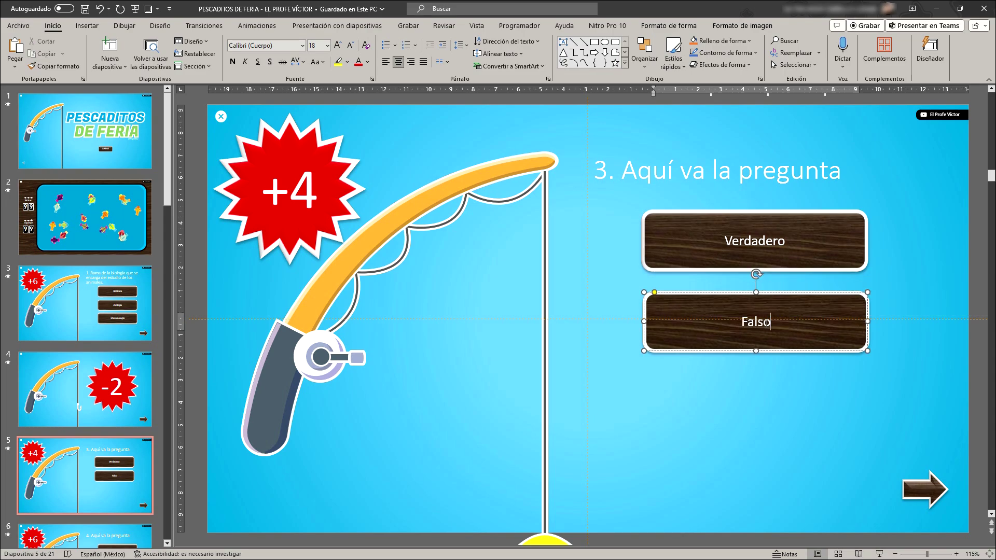
click(724, 454)
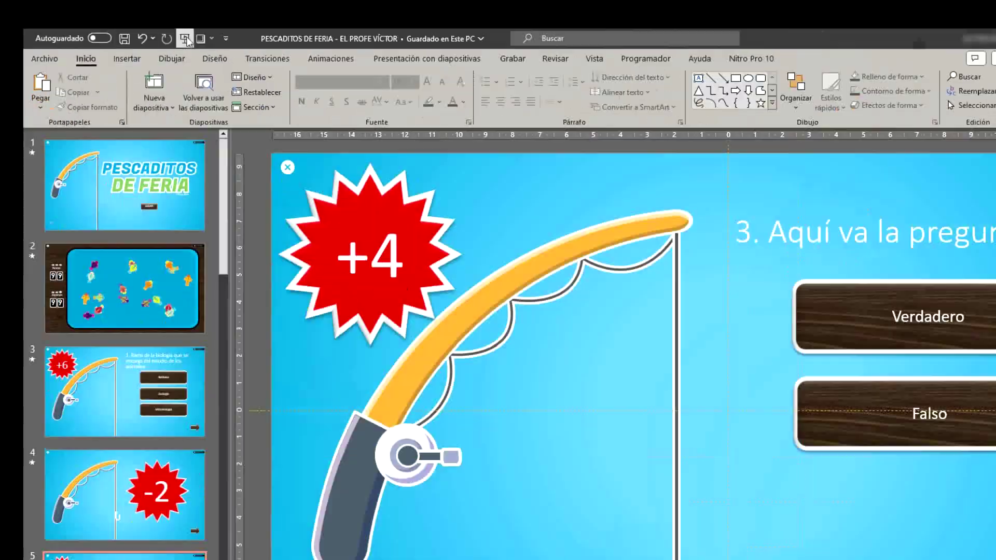
Start the slide show from the first slide to play the Pescaditos de Feria quiz
click(385, 152)
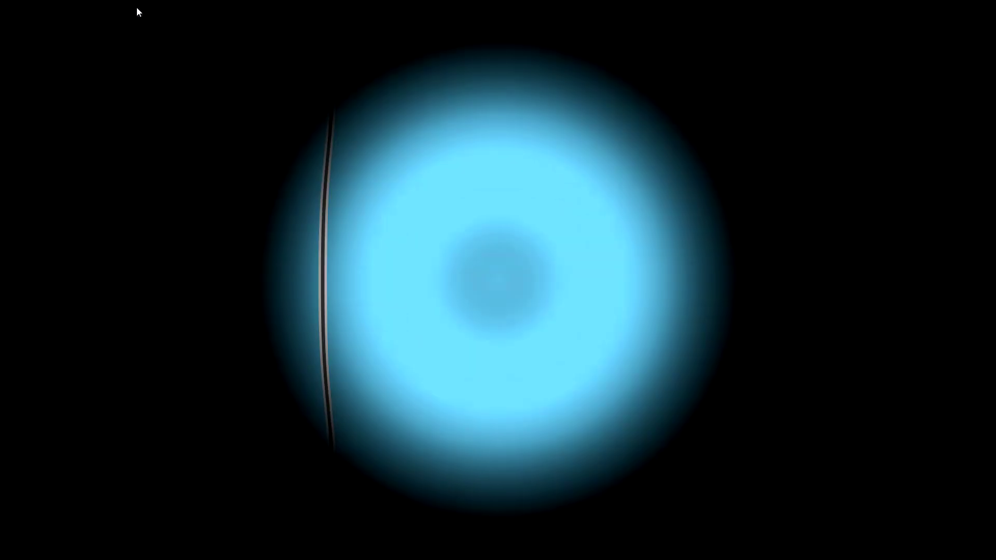